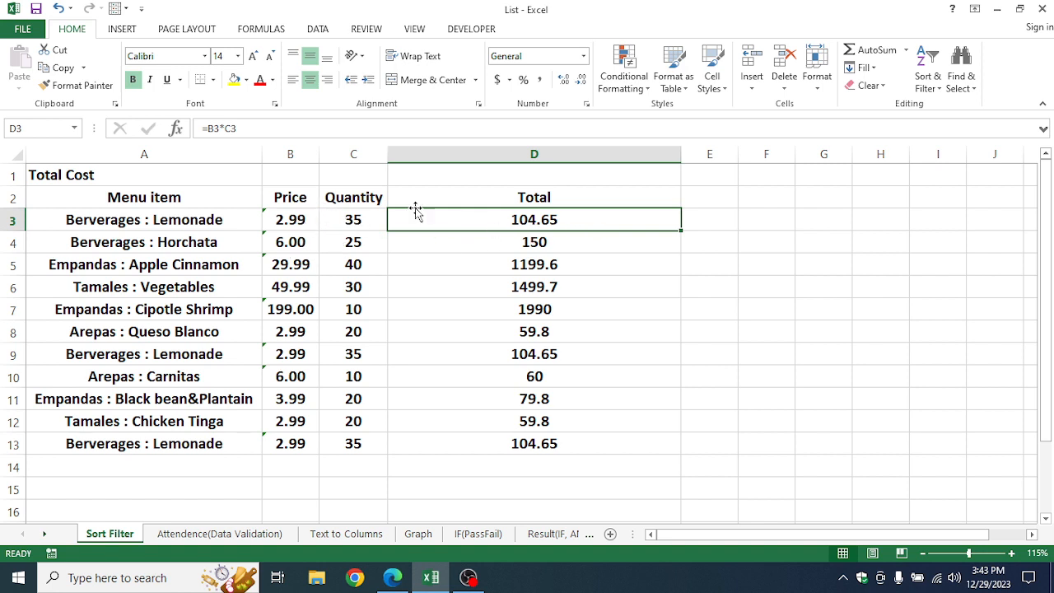
Merge and center the Total Cost title across A1:D1 and fill it with the light tan theme color
click(129, 172)
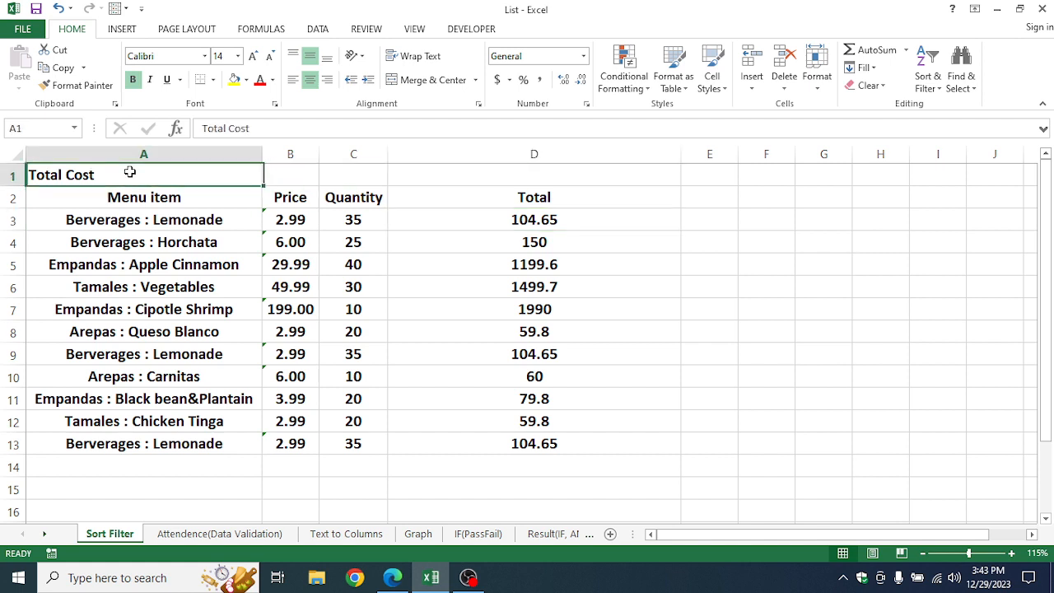
drag(129, 172, 546, 173)
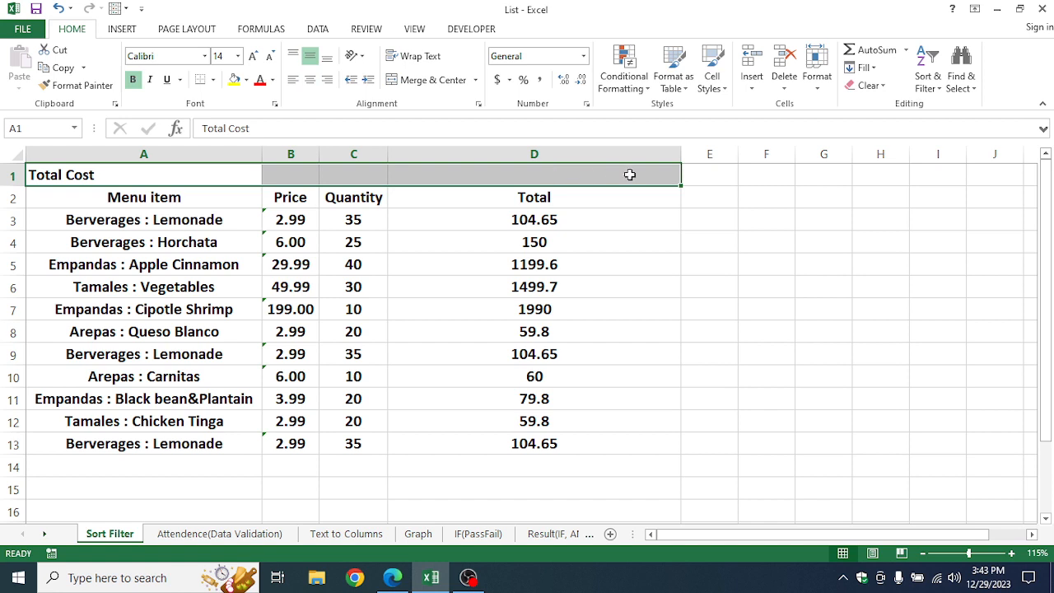
click(427, 80)
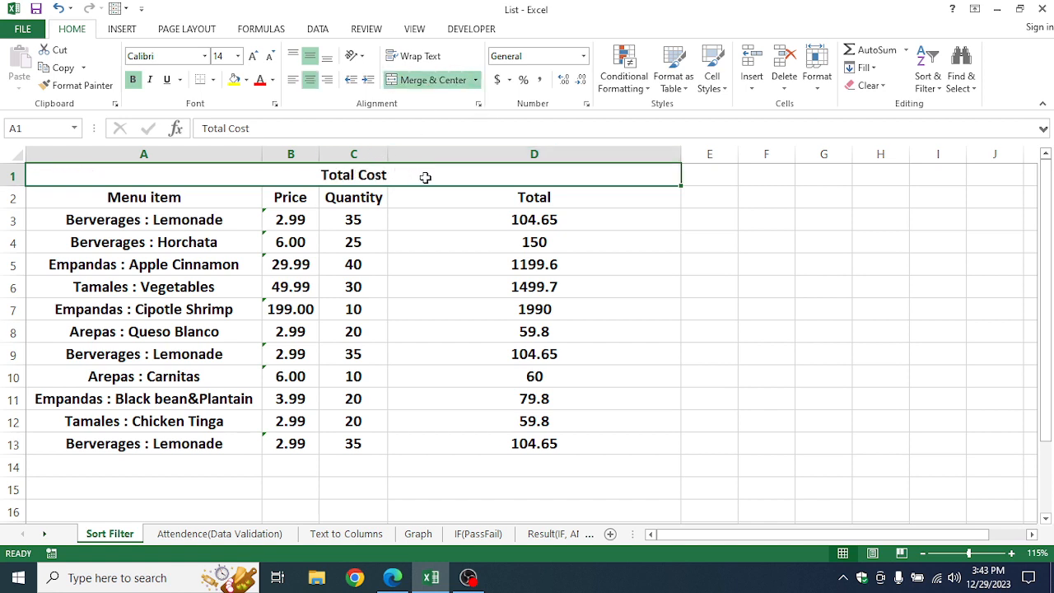
click(246, 81)
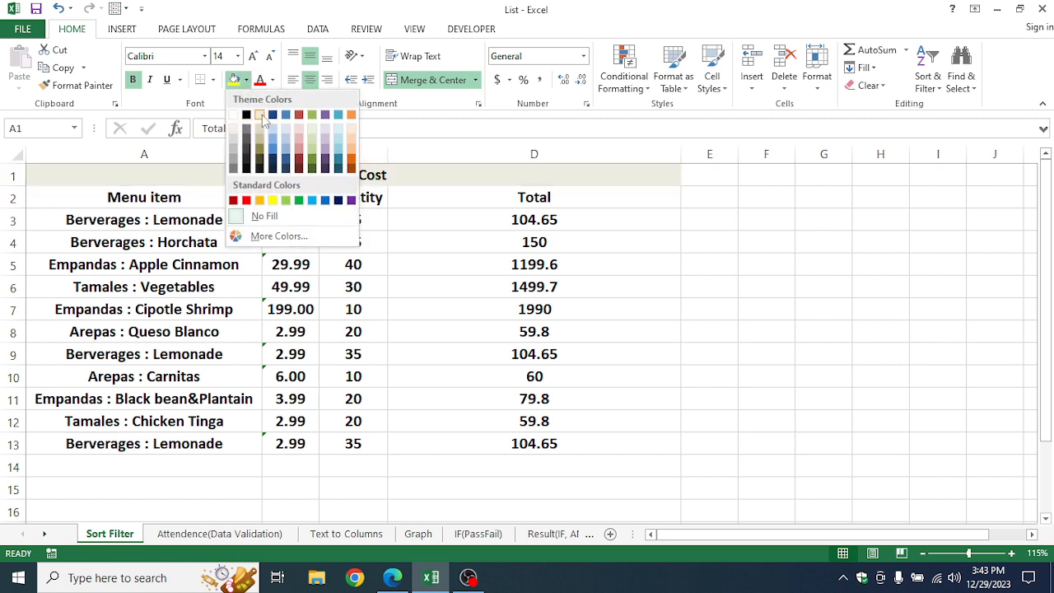
click(261, 115)
Examine the total formula in D3 together with the price in B3 and the quantity in C3 that it multiplies
click(402, 219)
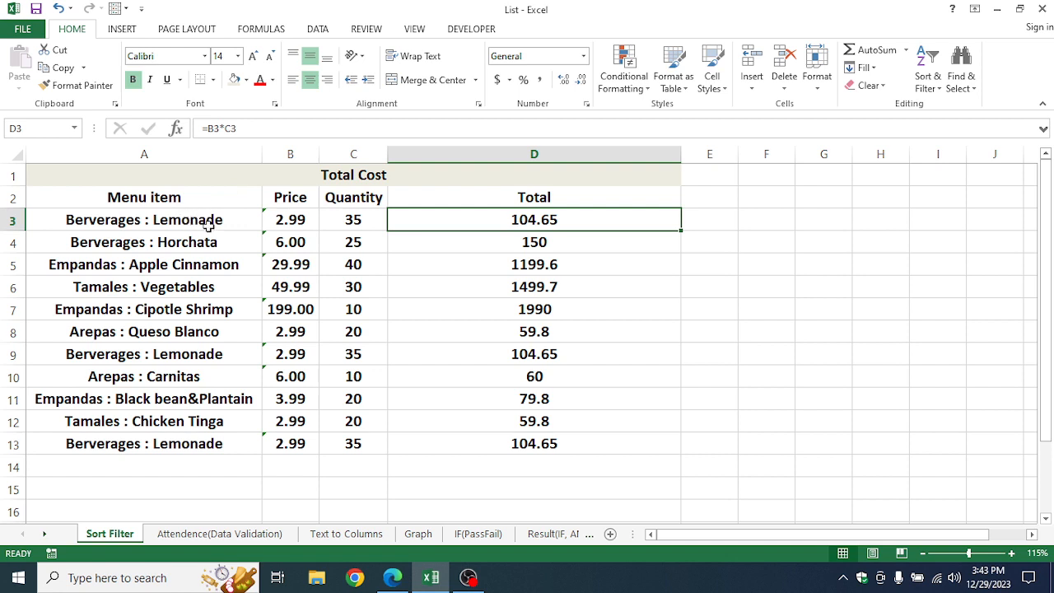
click(291, 224)
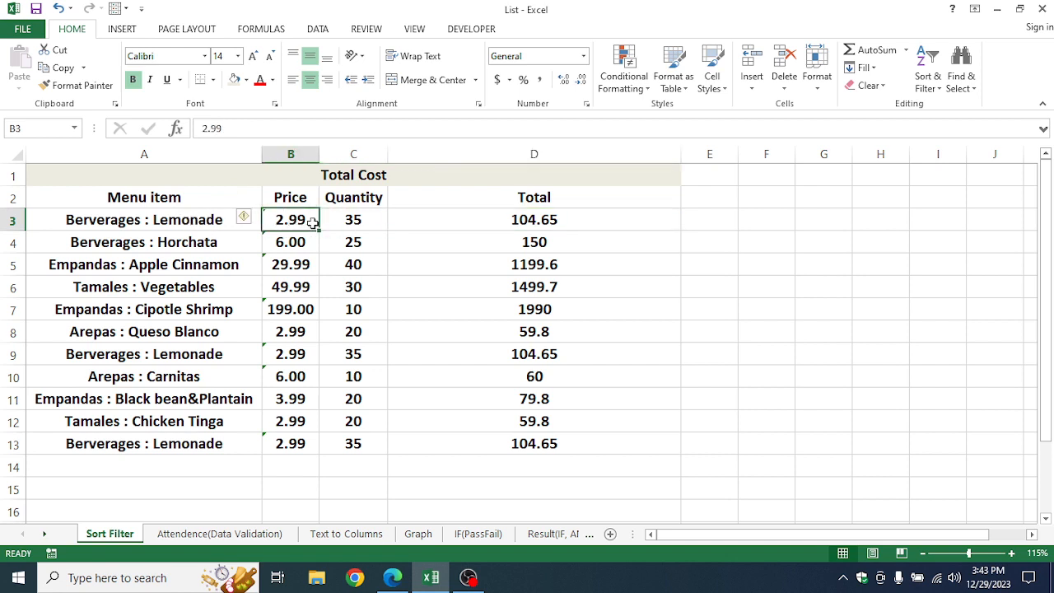
click(360, 224)
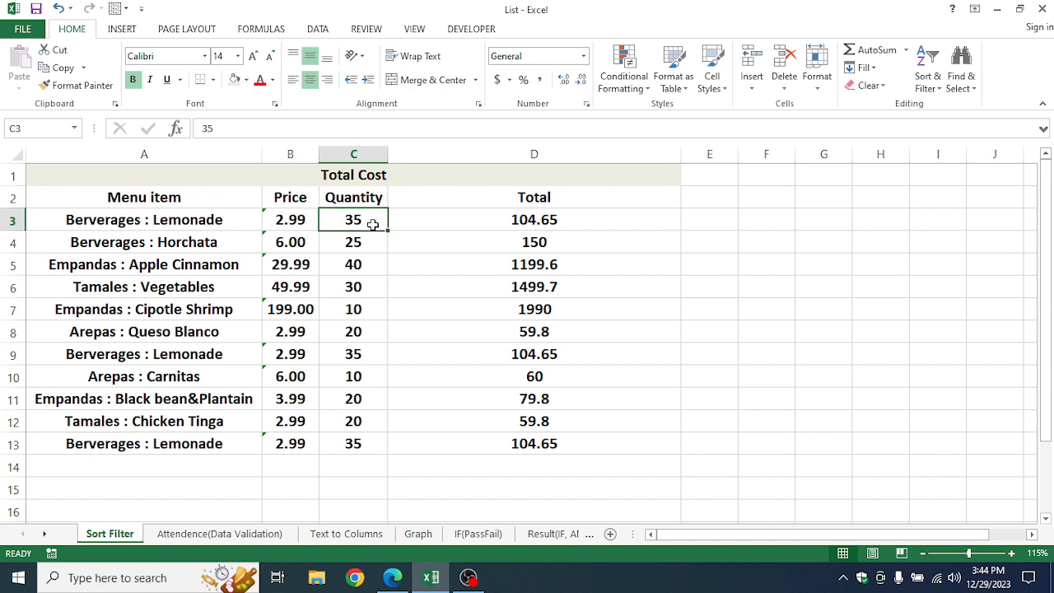
click(576, 219)
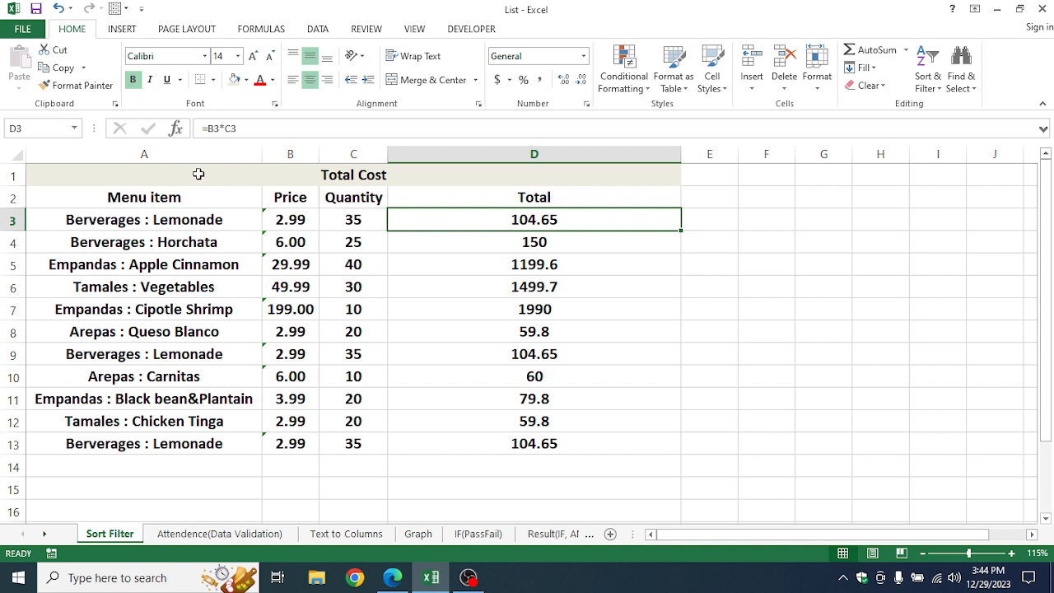
Custom sort the table A2:D13 by the values of the Total column, ordered Largest to Smallest
drag(115, 198, 539, 443)
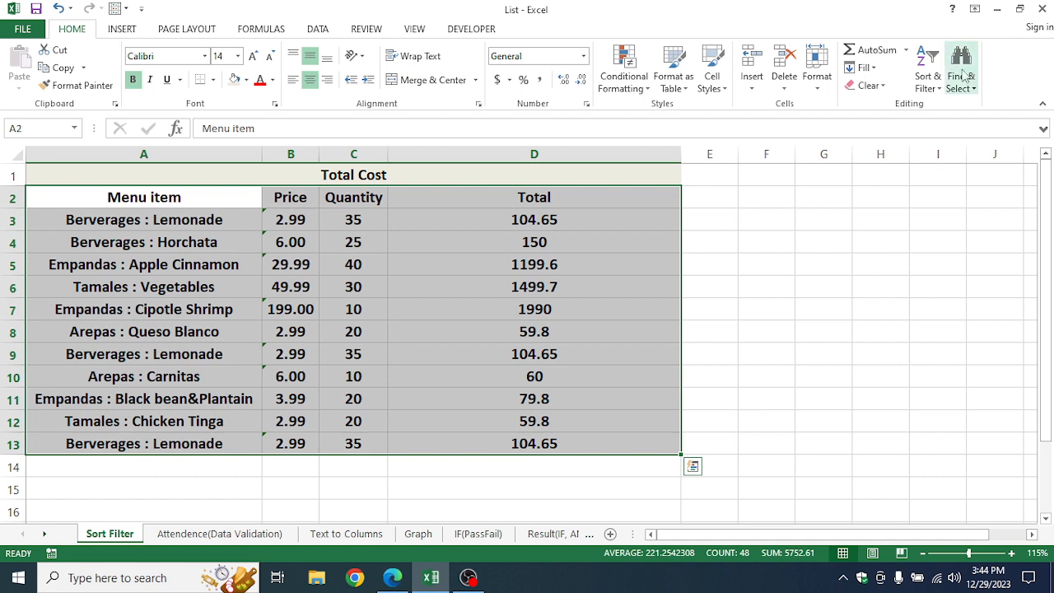
click(938, 71)
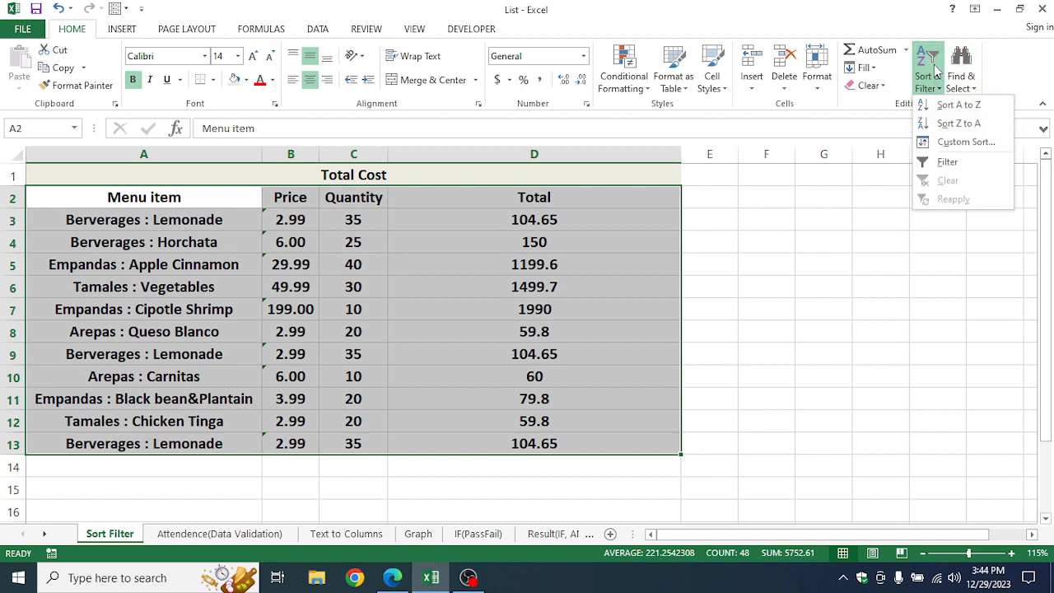
click(965, 143)
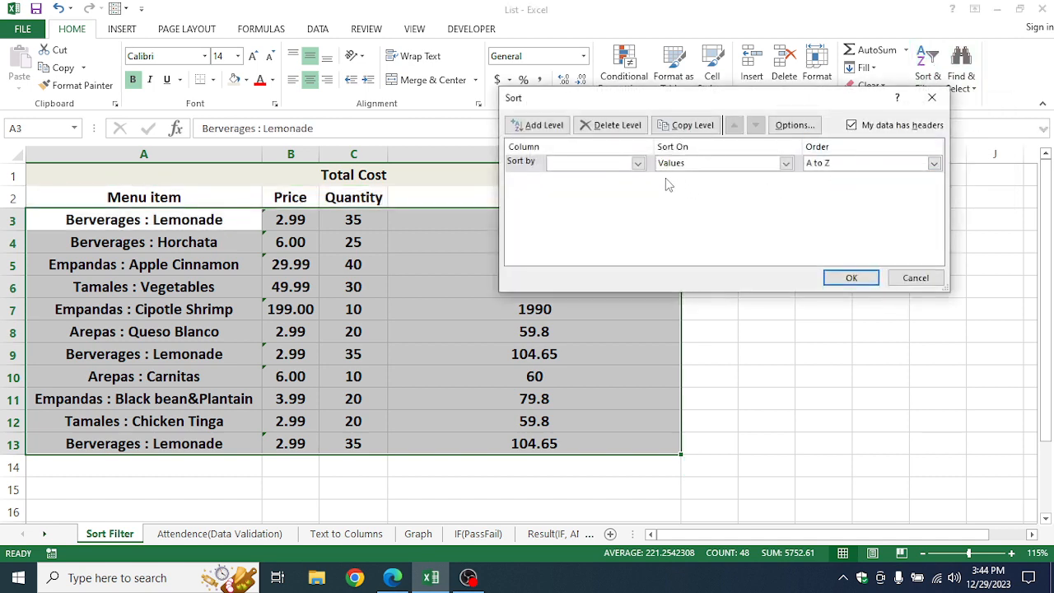
drag(601, 103, 747, 59)
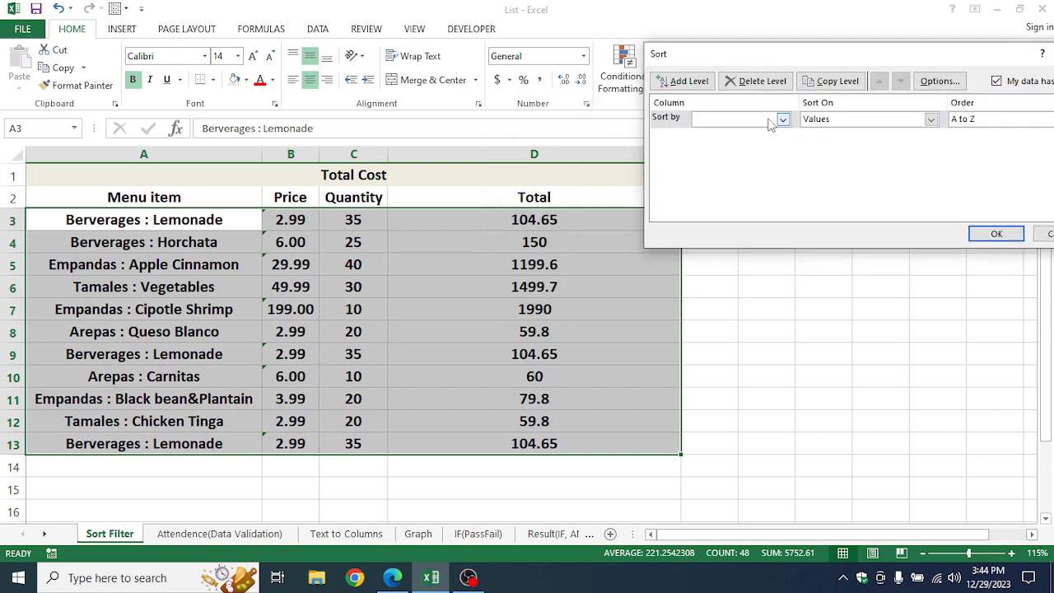
click(783, 119)
click(749, 164)
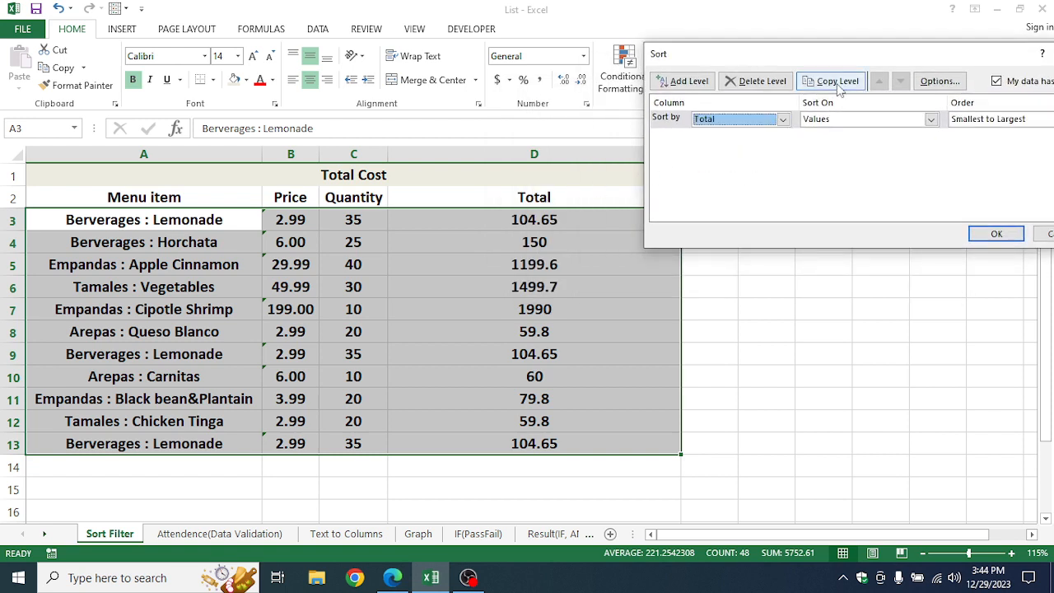
drag(918, 64, 847, 66)
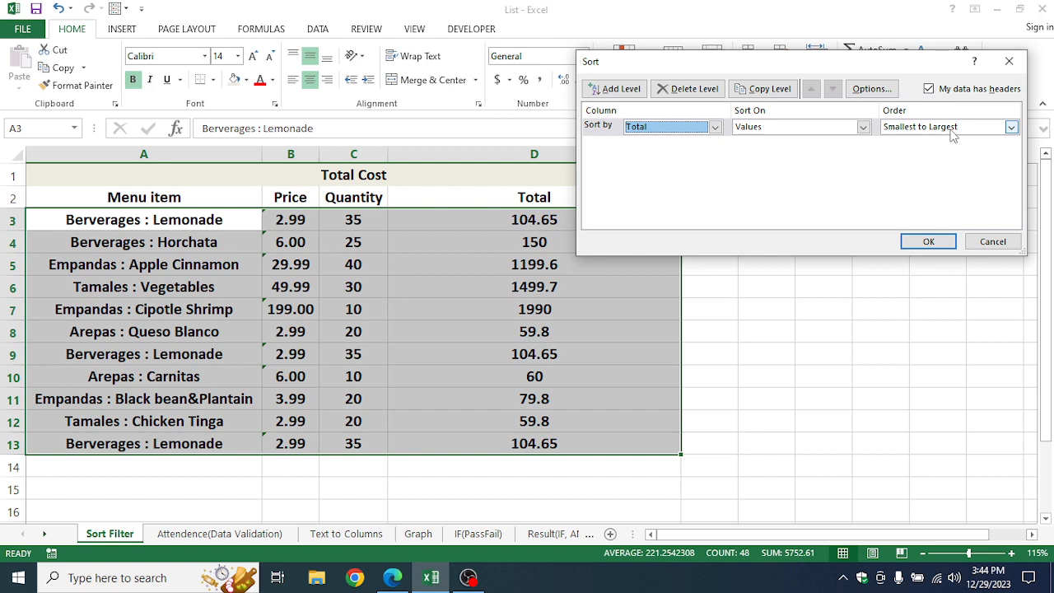
click(951, 135)
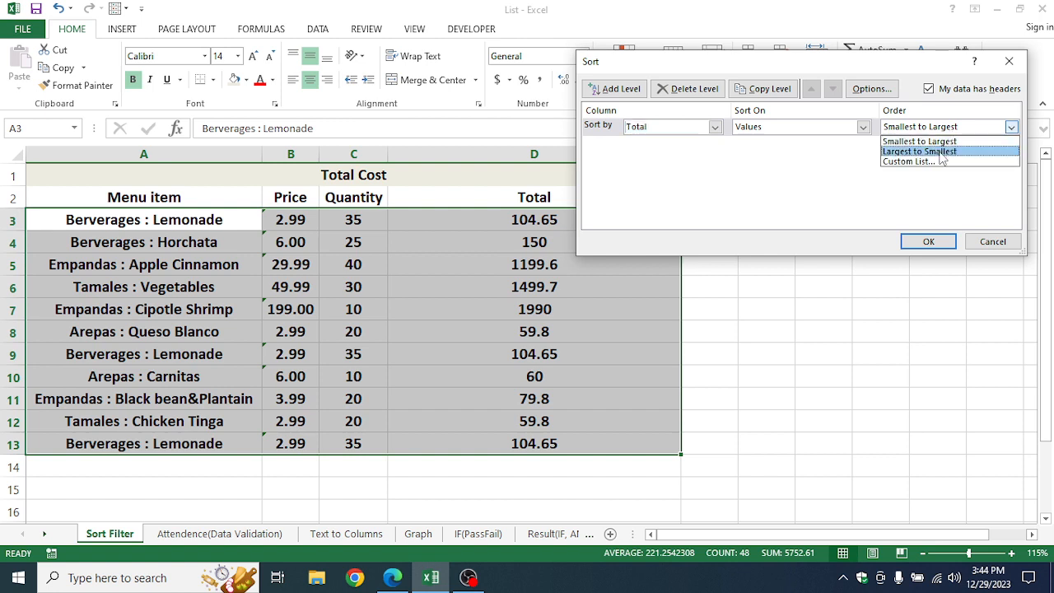
click(943, 153)
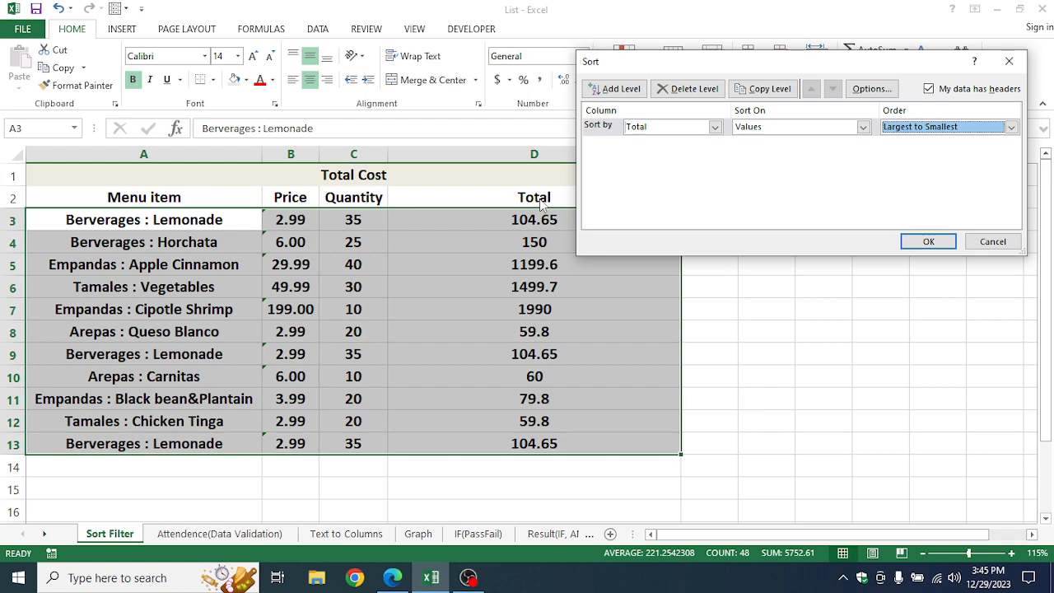
click(928, 241)
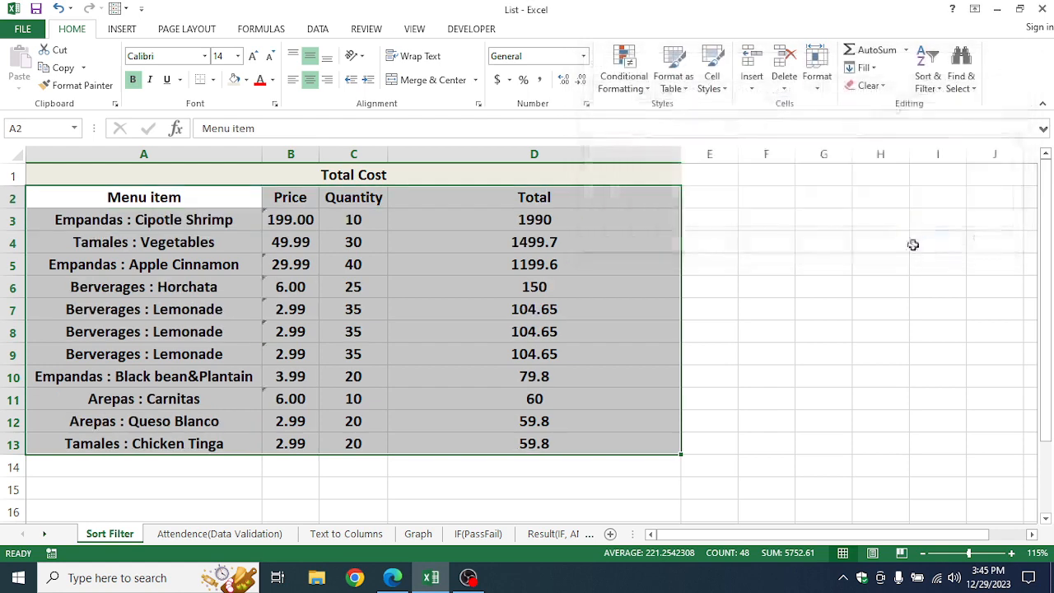
Check the order of the sorted Total column, from the first three entries down to the last one in D13
click(544, 218)
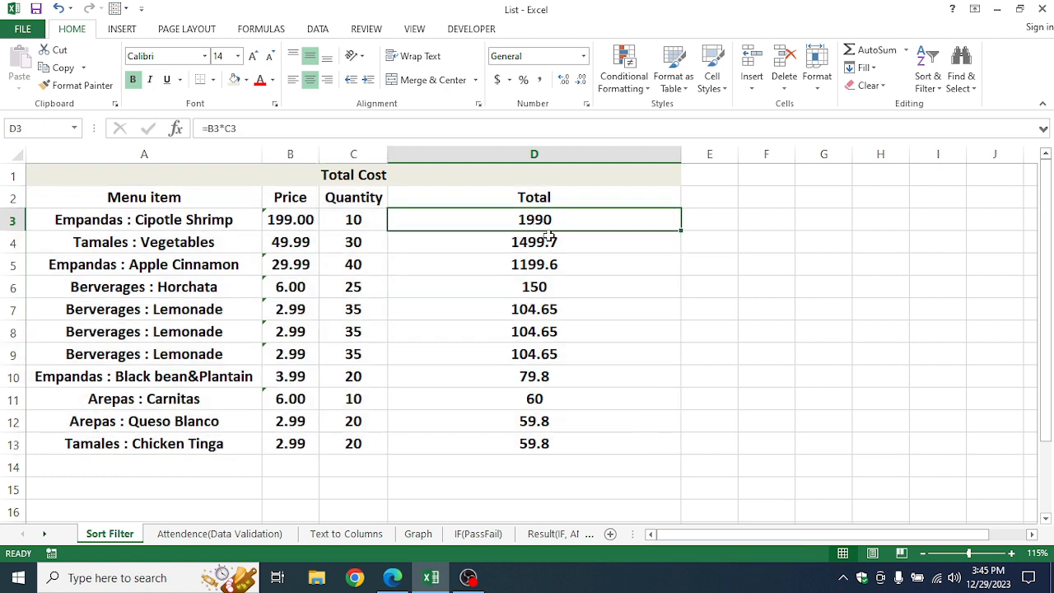
click(551, 245)
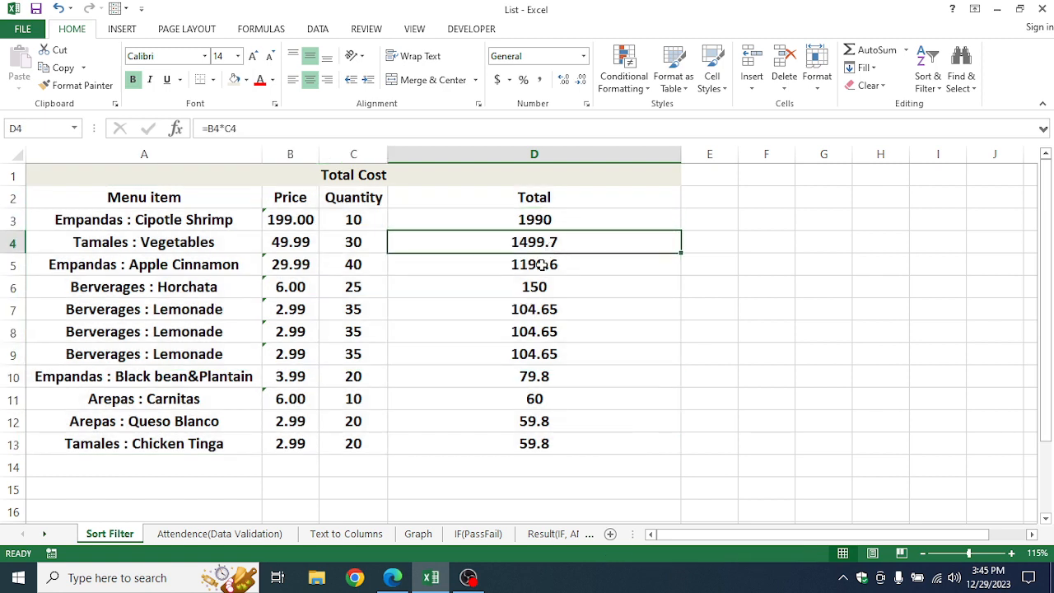
click(542, 264)
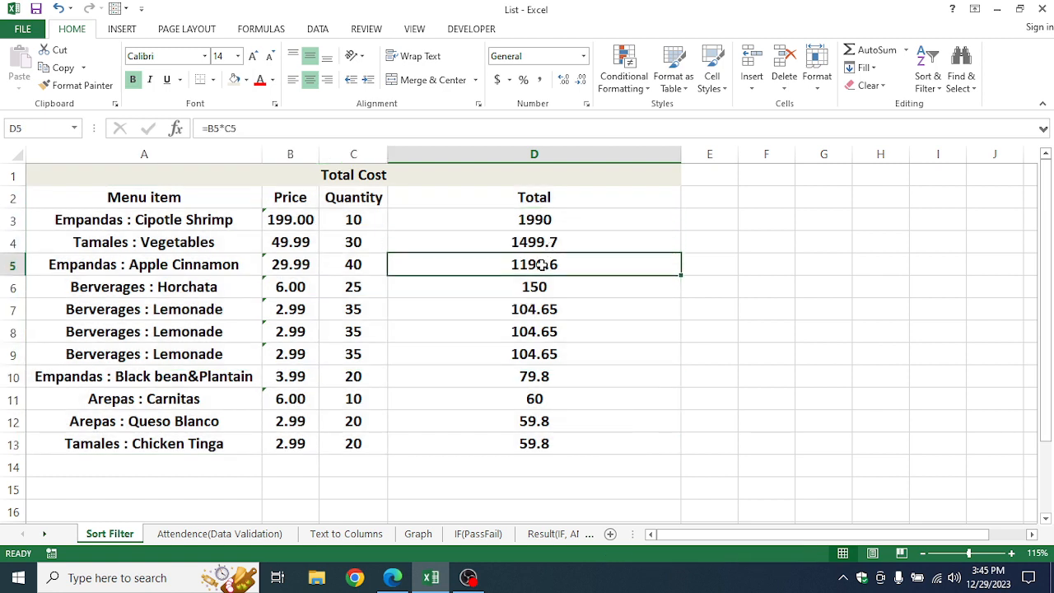
click(560, 445)
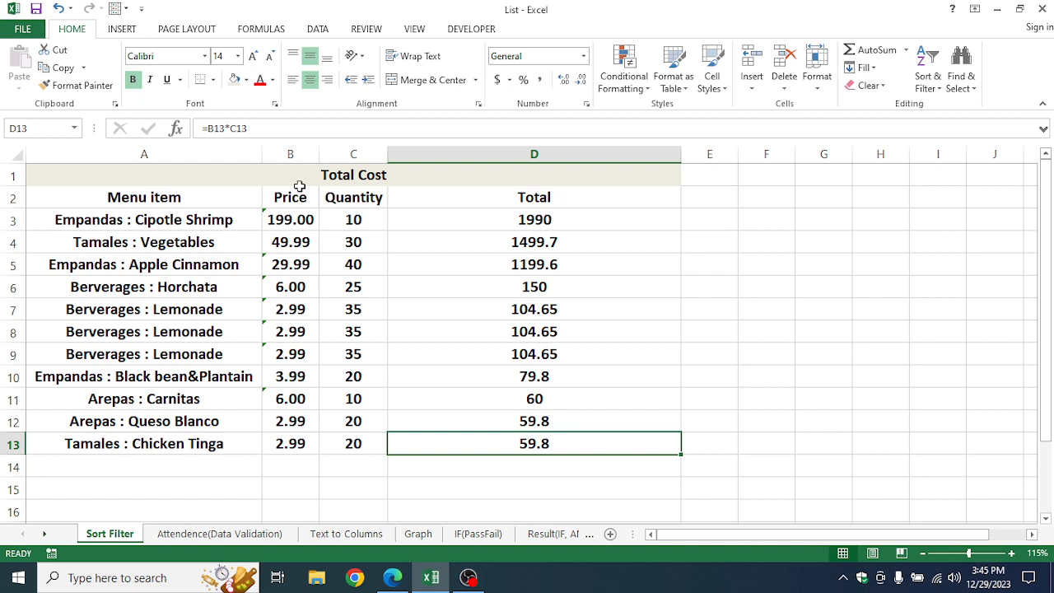
Custom sort the table A2:D13 by the values of the Menu item column, ordered A to Z
drag(183, 194, 616, 442)
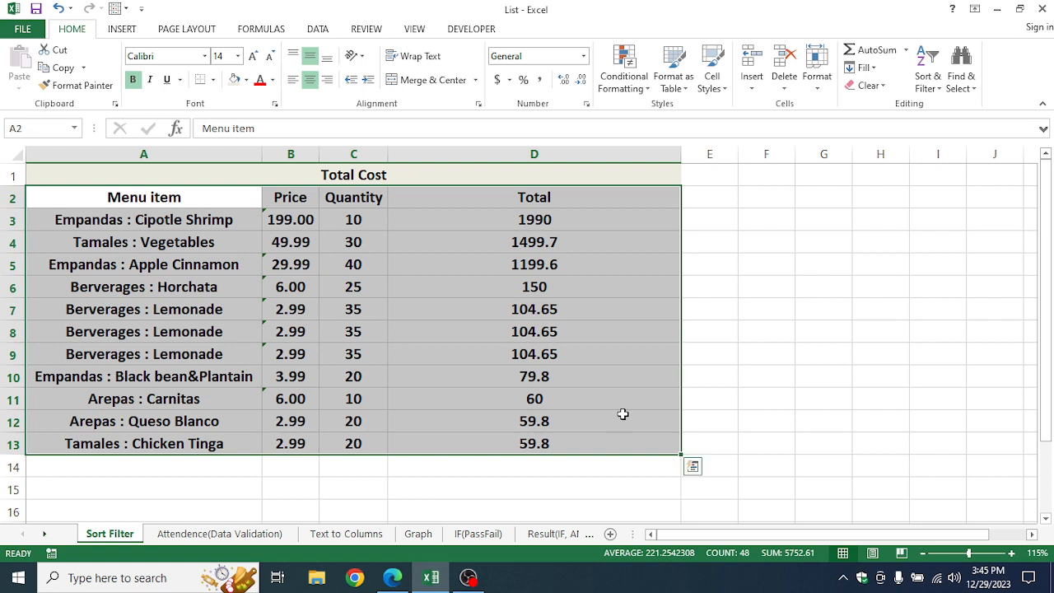
click(927, 81)
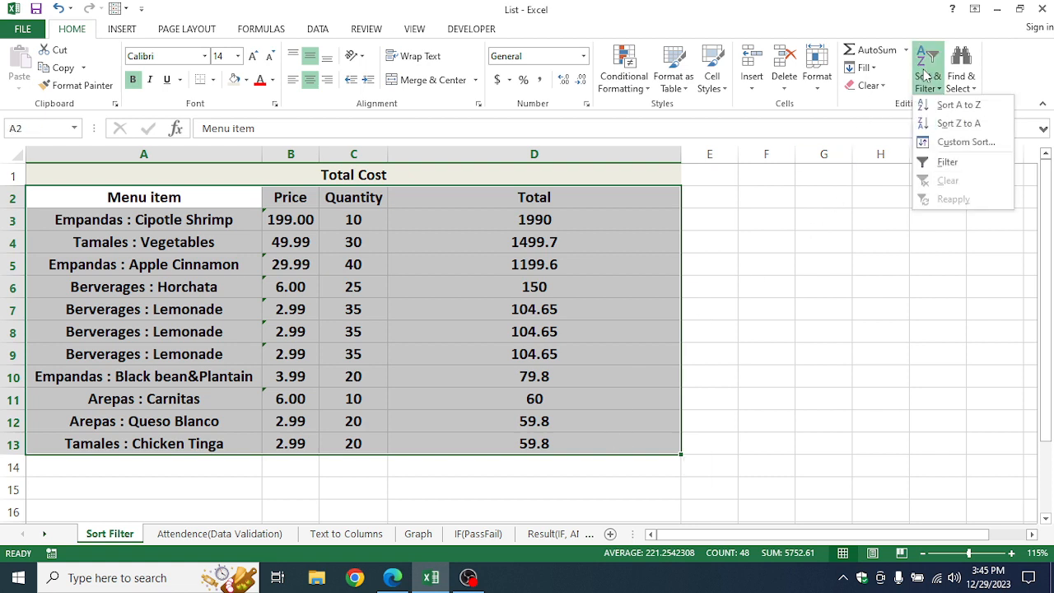
click(965, 141)
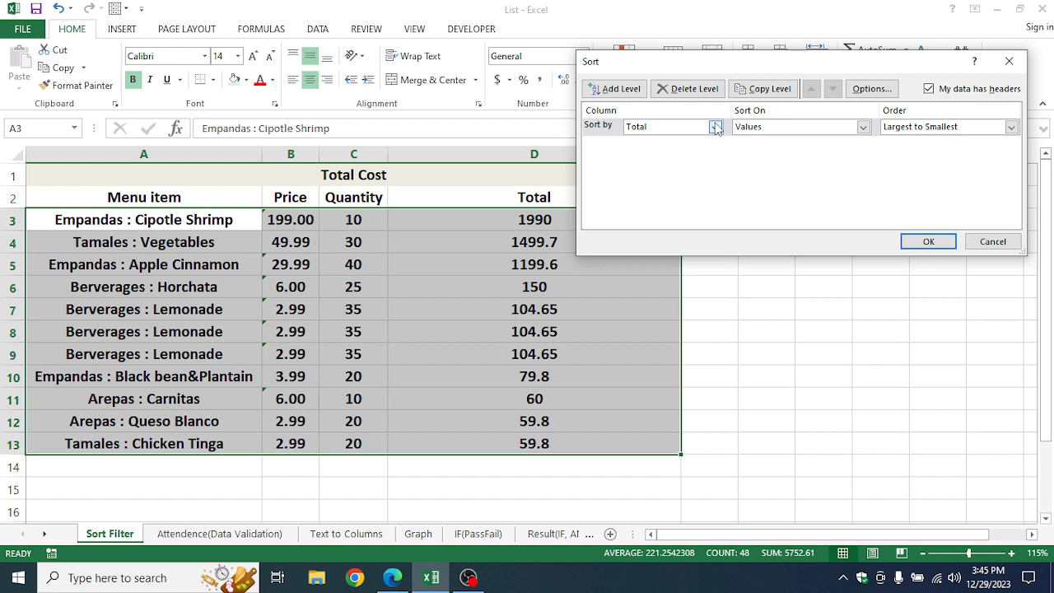
click(715, 128)
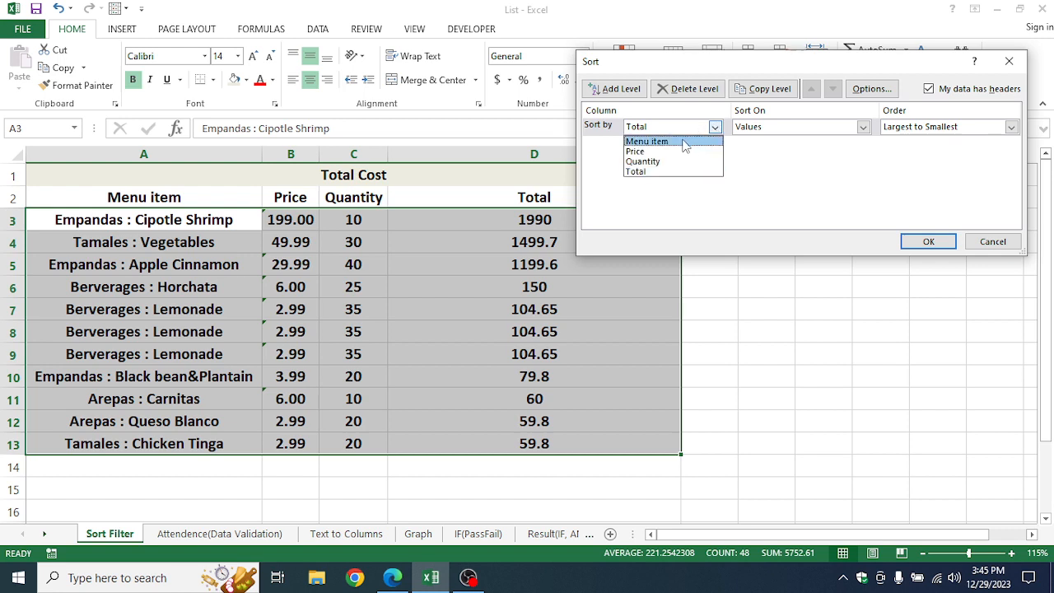
click(685, 141)
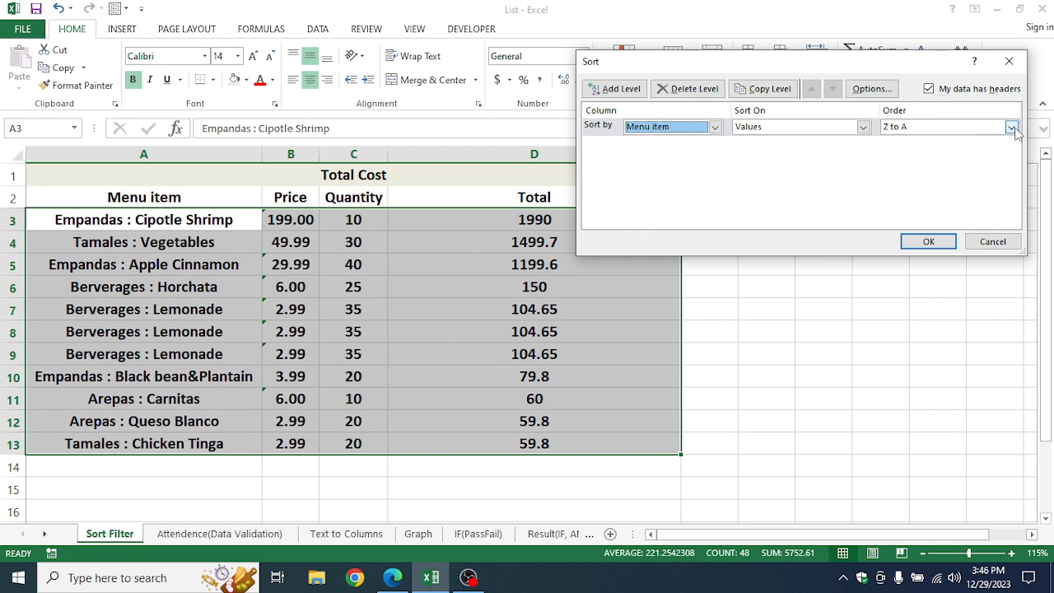
click(1011, 127)
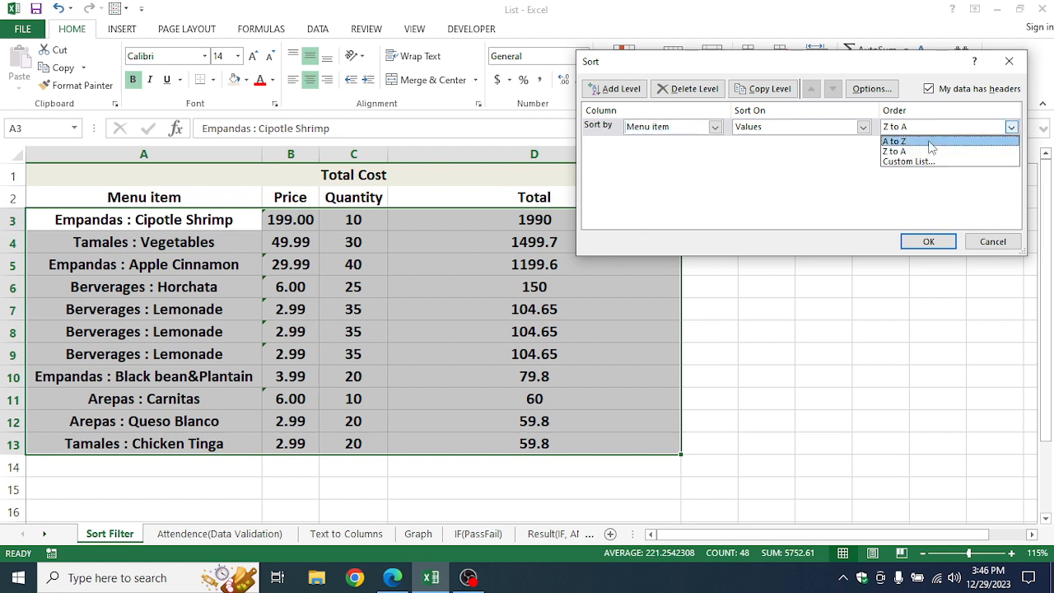
click(931, 145)
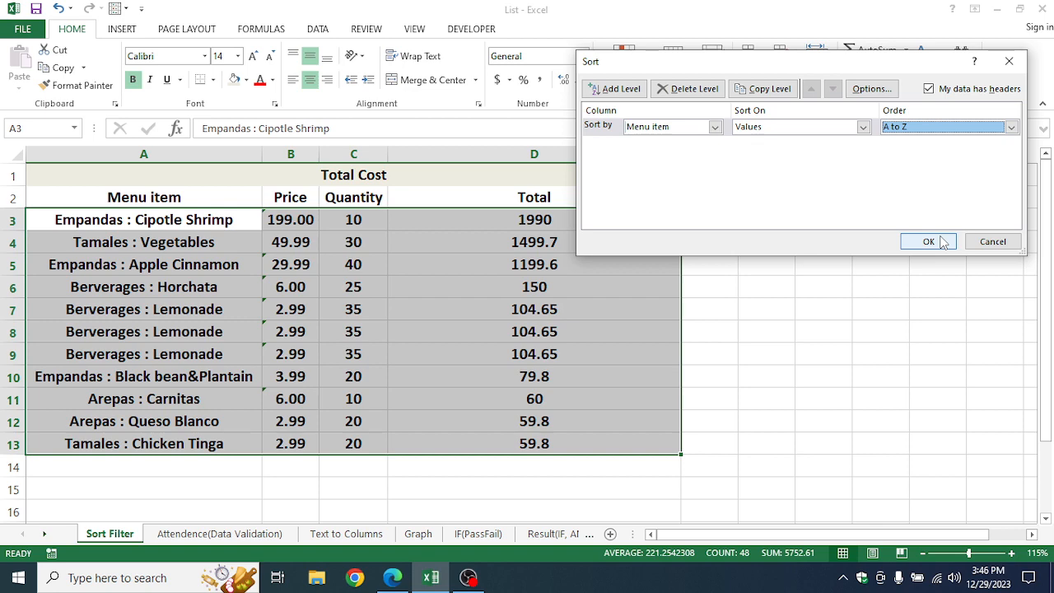
click(929, 241)
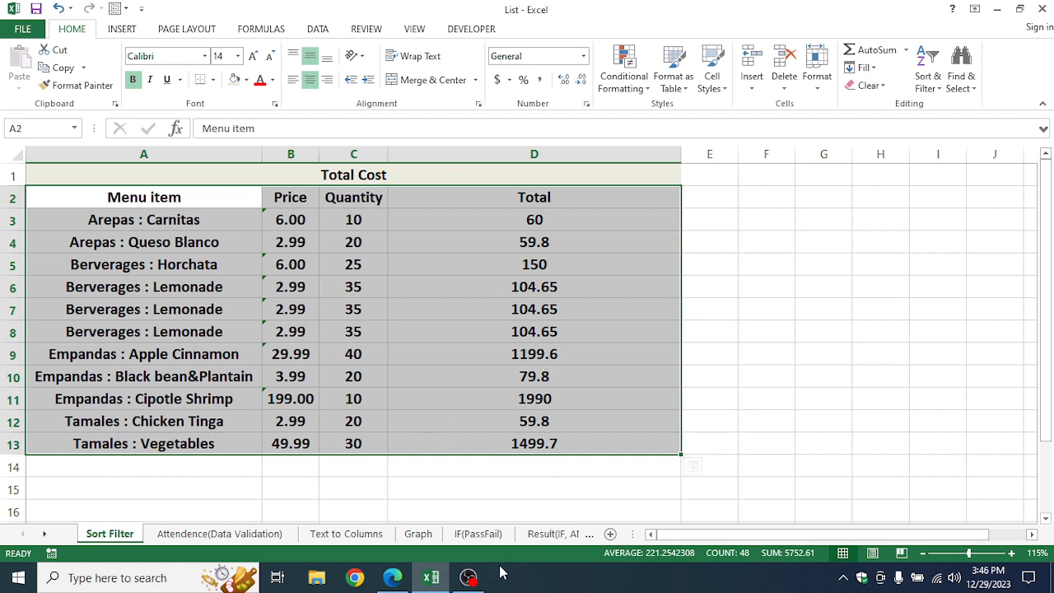
click(470, 578)
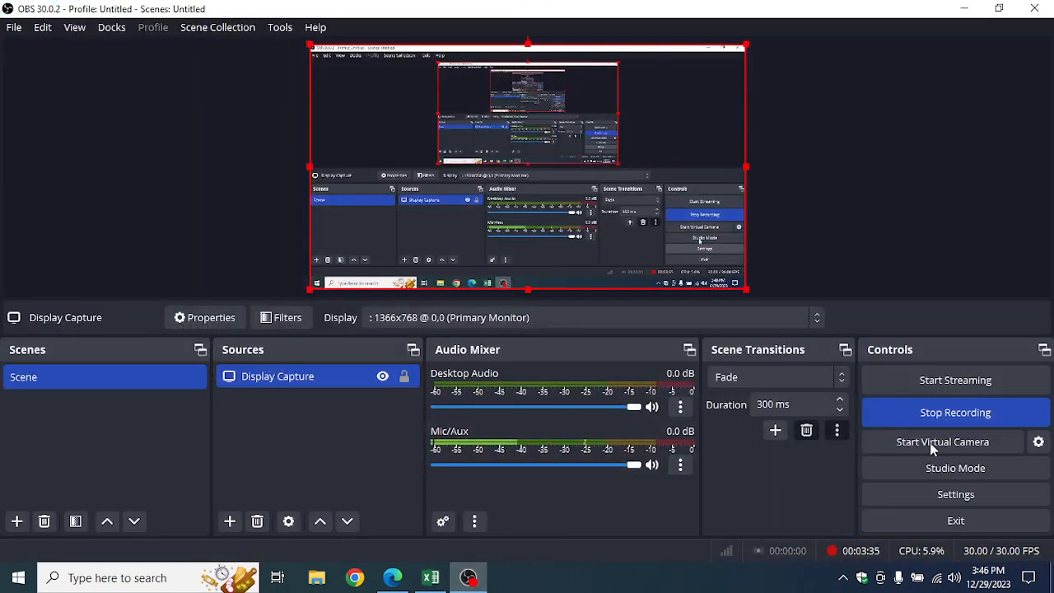